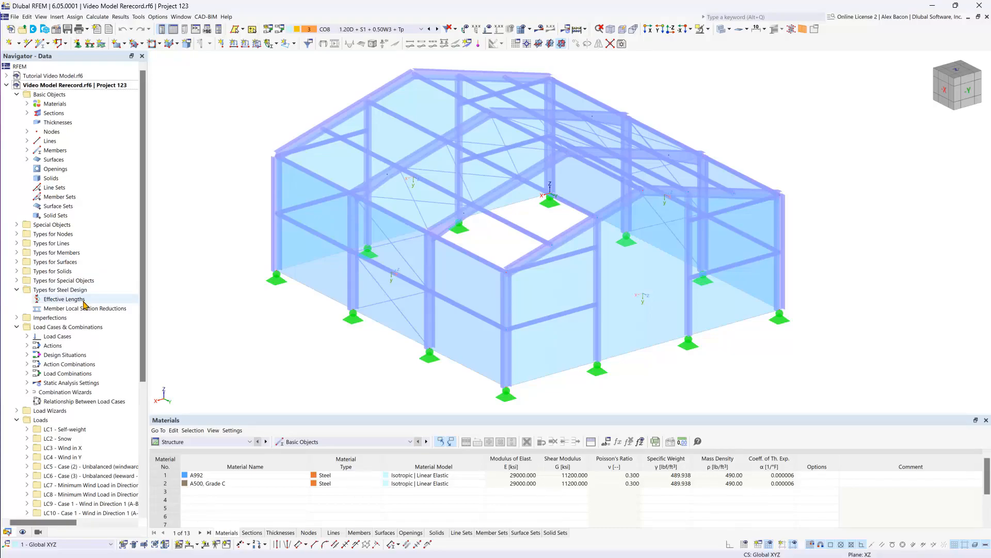
{"action": "double_click", "coordinate": [83, 301]}
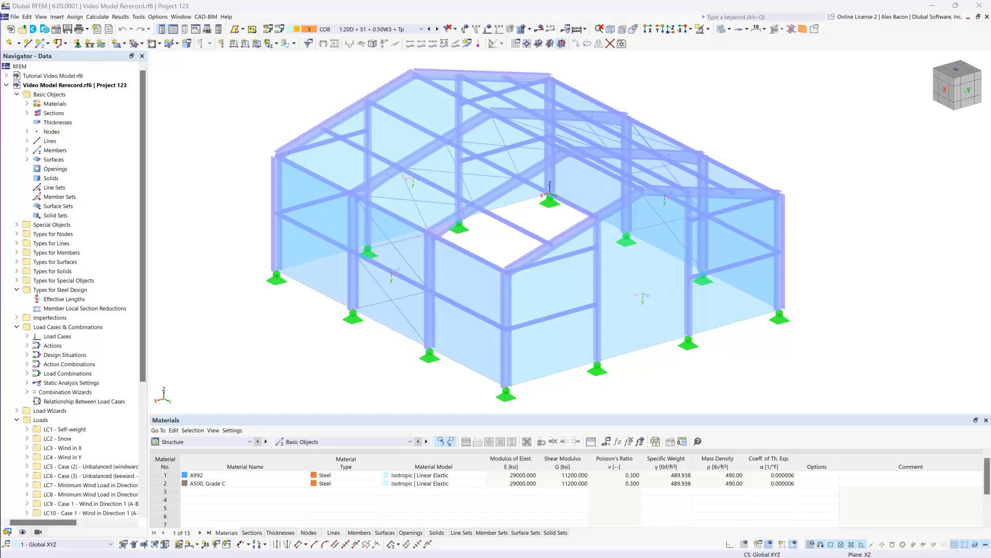
{"action": "left_click", "coordinate": [248, 321]}
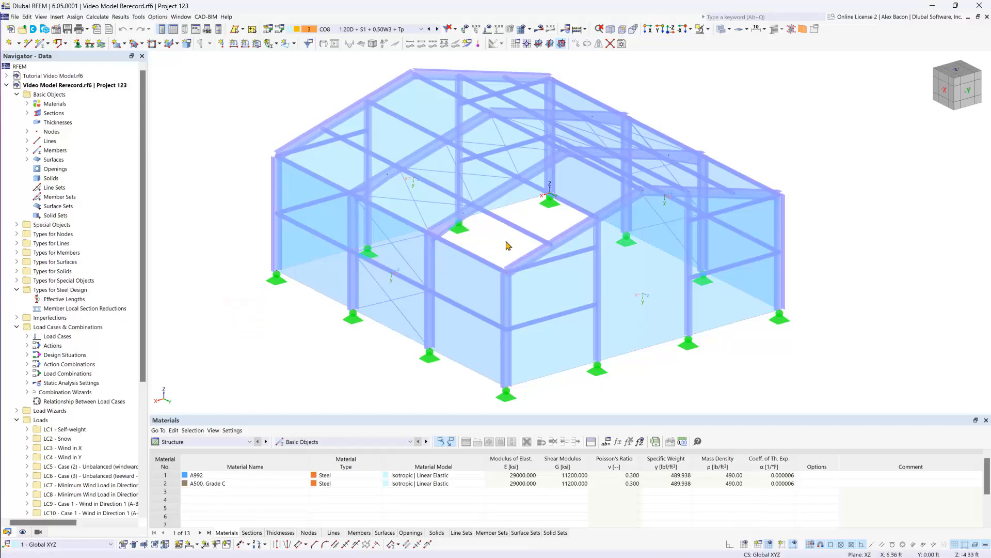
- Select the four rafters of the two interior frames and open them together for editing
{"action": "middle_click_drag", "start_coordinate": [506, 241], "coordinate": [506, 242], "text": "ctrl"}
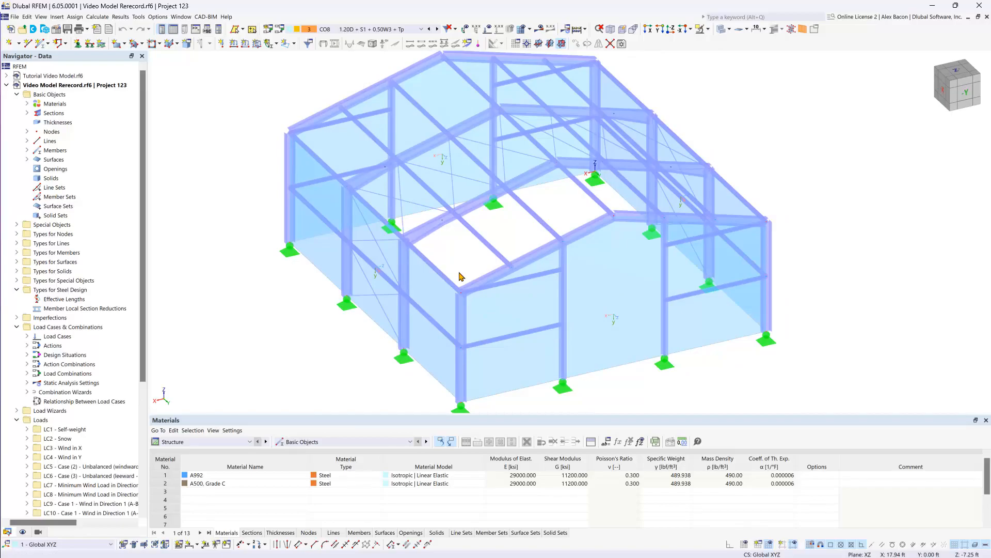
{"action": "left_click", "coordinate": [429, 227]}
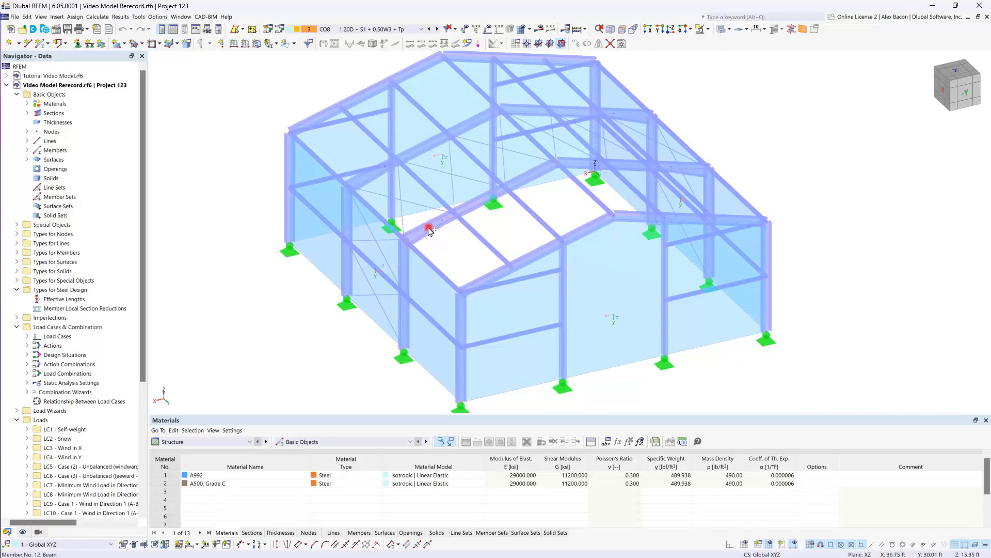
{"action": "left_click", "coordinate": [378, 174]}
{"action": "left_click", "coordinate": [531, 109]}
{"action": "left_click", "coordinate": [582, 164]}
{"action": "double_click", "coordinate": [580, 163]}
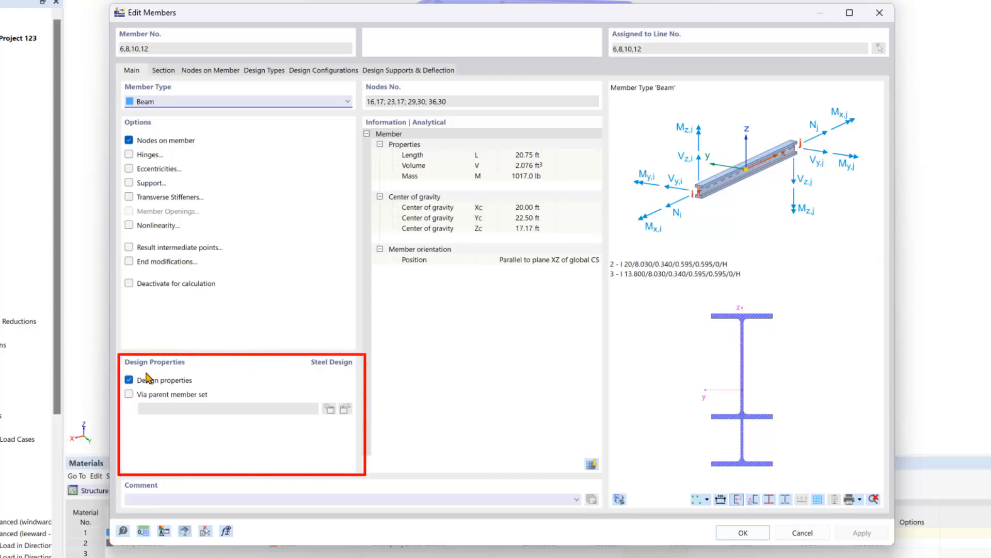
- Create an AISC 360 effective lengths definition for the rafters, with Mcr according to Chapter F and the Cb factor automatic per F1-1
{"action": "left_click", "coordinate": [261, 74]}
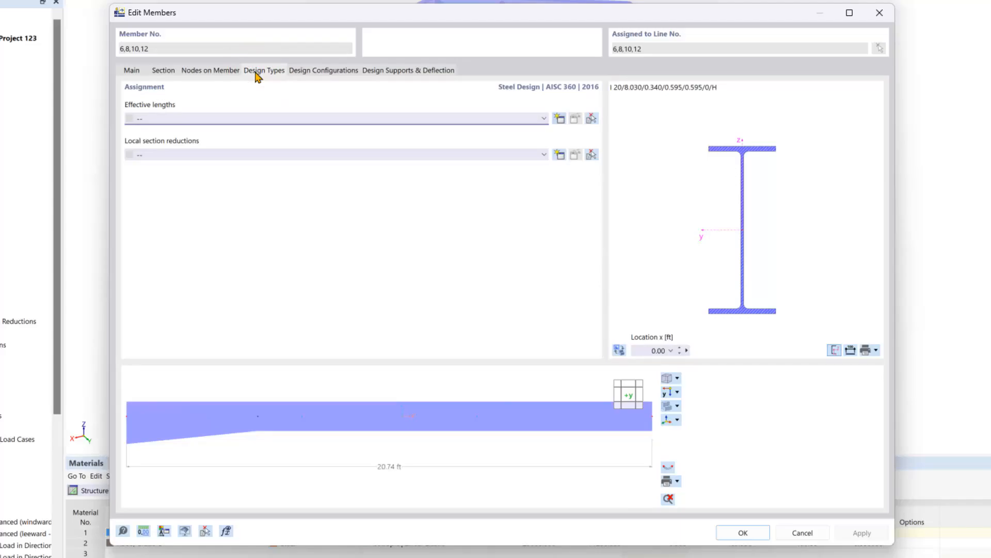
{"action": "left_click", "coordinate": [559, 118]}
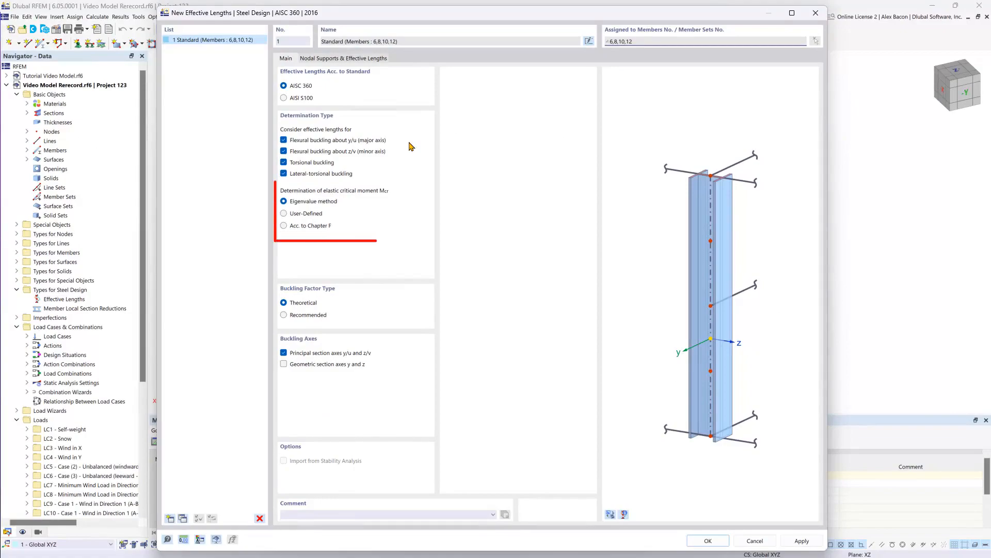
{"action": "left_click", "coordinate": [295, 87]}
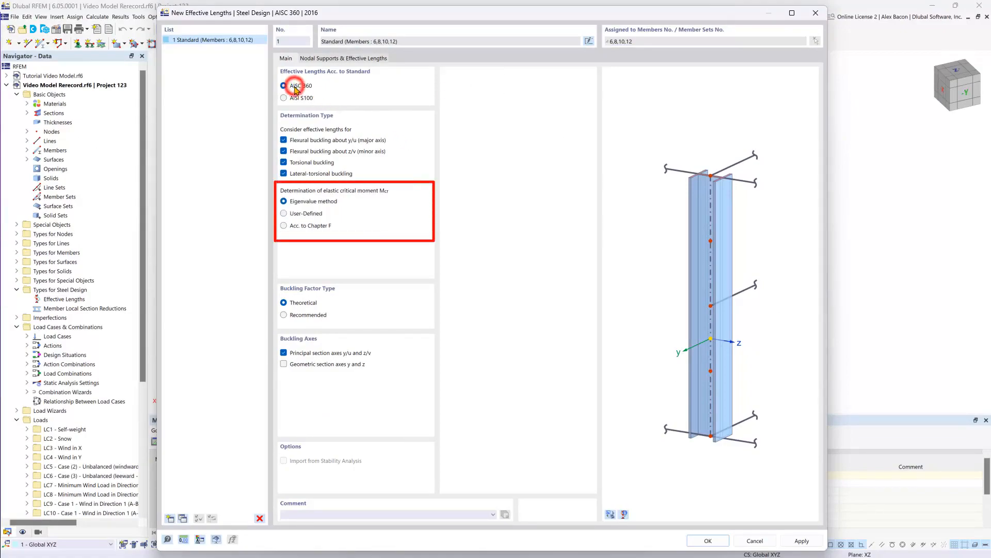
{"action": "left_click", "coordinate": [309, 227]}
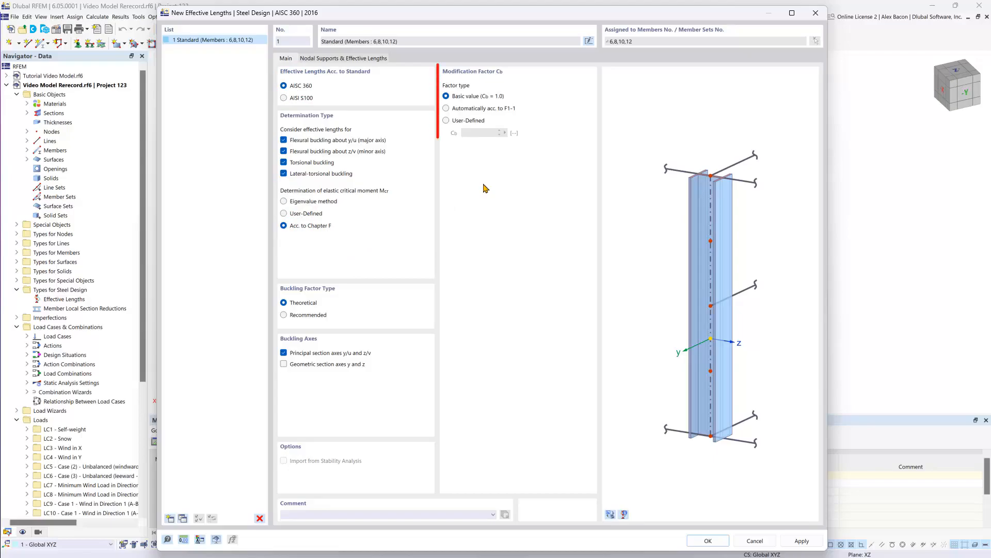
{"action": "left_click", "coordinate": [460, 109]}
- Enable intermediate nodes in the rafters' nodal supports, take them over from a rafter in the model, and switch the preview to the model view
{"action": "left_click", "coordinate": [343, 59]}
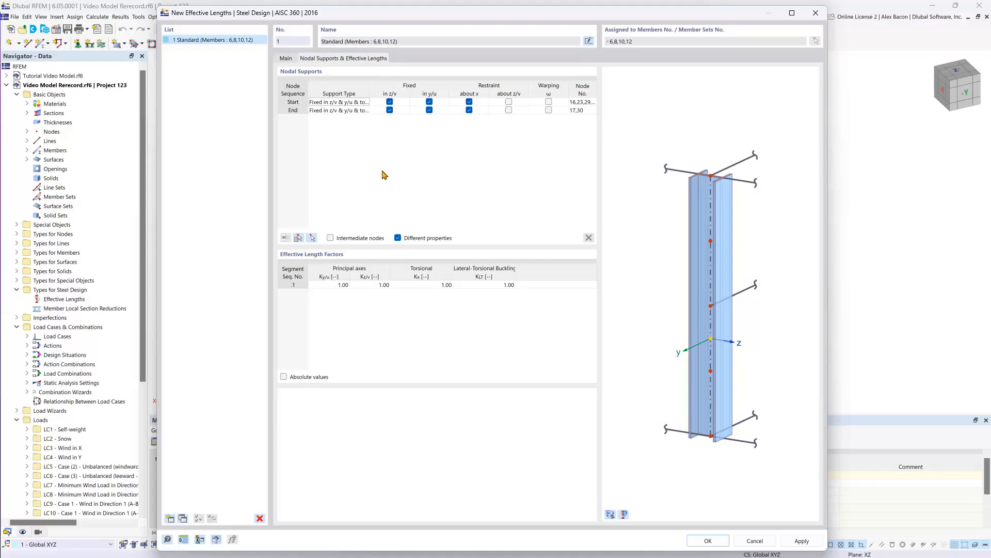
{"action": "left_click", "coordinate": [331, 238]}
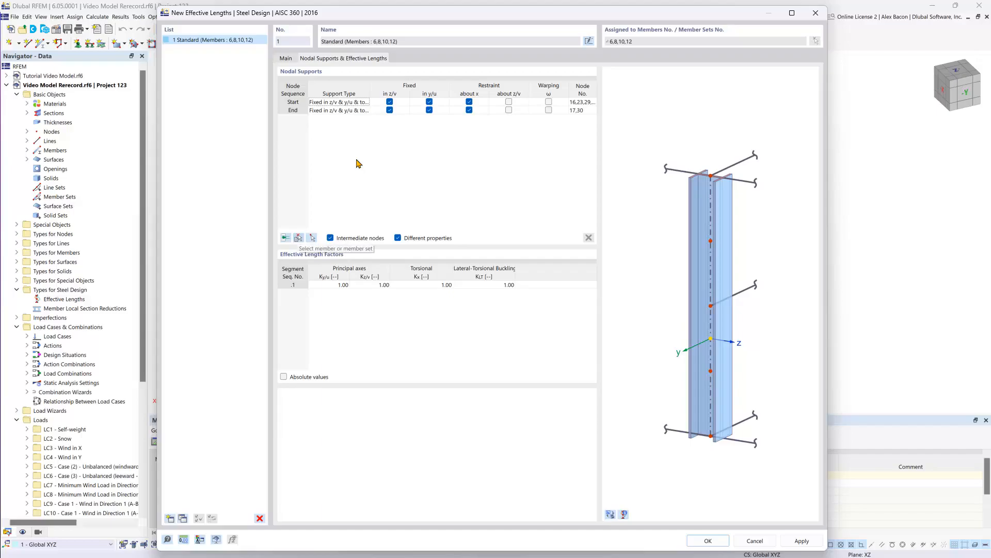
{"action": "left_click", "coordinate": [299, 238]}
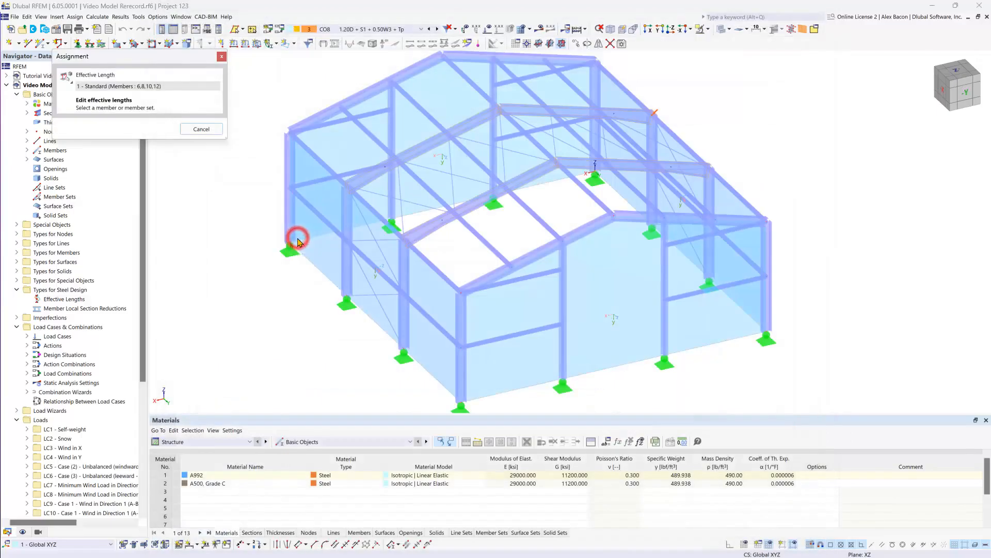
{"action": "left_click", "coordinate": [537, 242]}
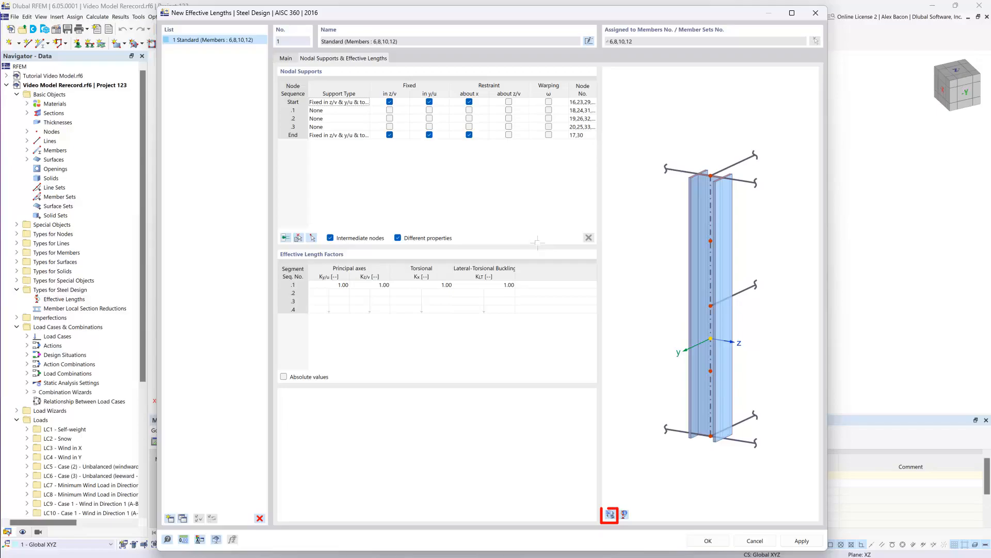
{"action": "left_click", "coordinate": [611, 515]}
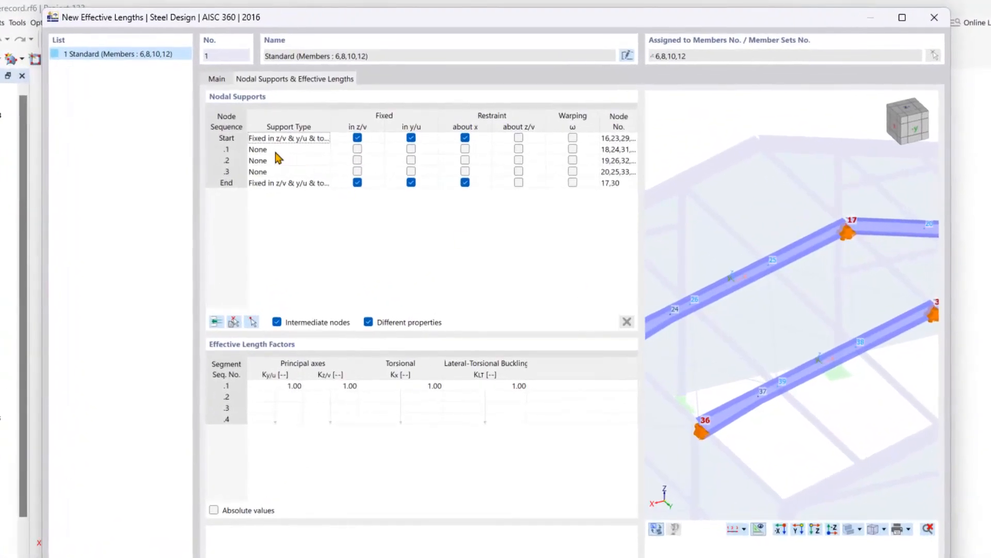
- Fix the rafters' intermediate nodes .2 and .3 in y/u and accept the effective lengths definition
{"action": "left_click", "coordinate": [276, 152]}
{"action": "left_click", "coordinate": [226, 149]}
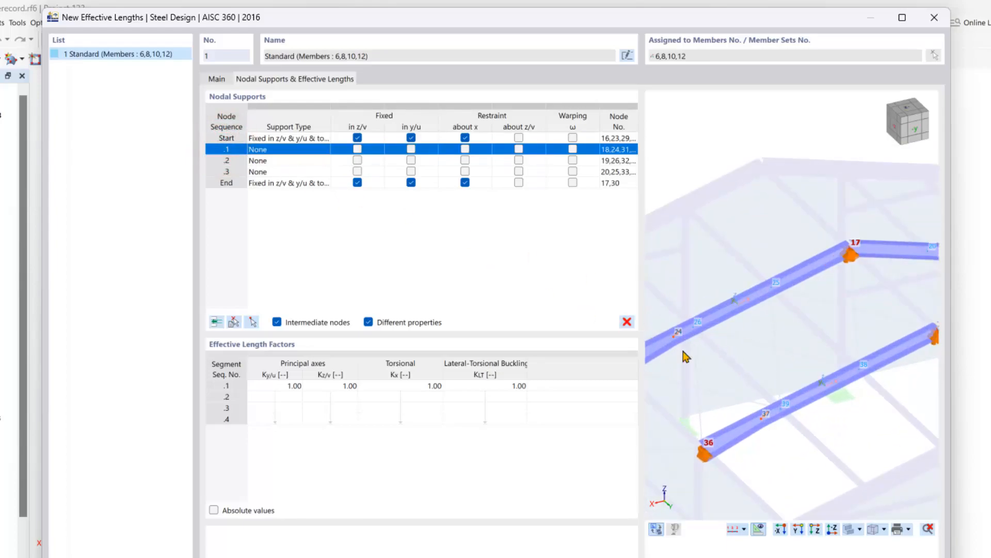
{"action": "scroll", "coordinate": [685, 356], "scroll_direction": "up", "scroll_amount": 2}
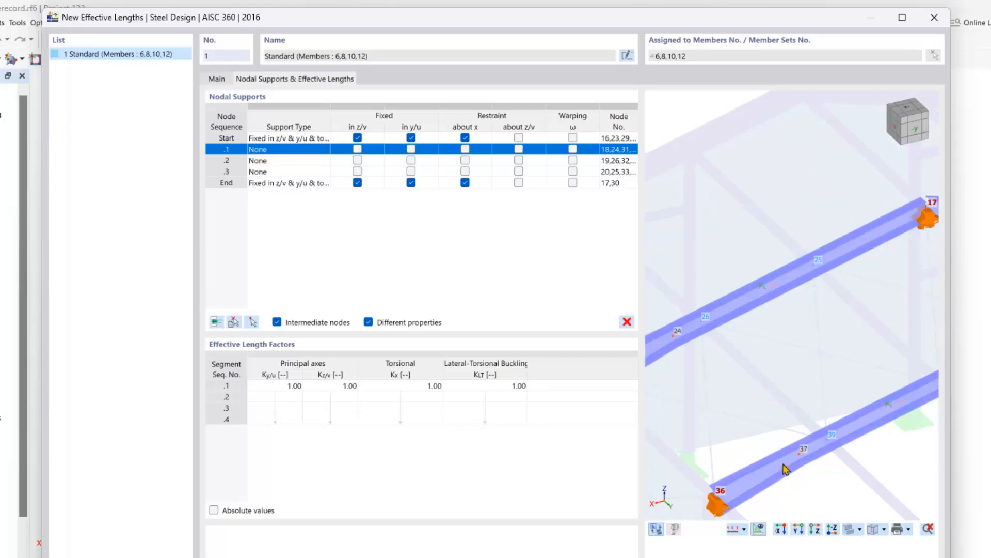
{"action": "scroll", "coordinate": [788, 472], "scroll_direction": "down", "scroll_amount": 2}
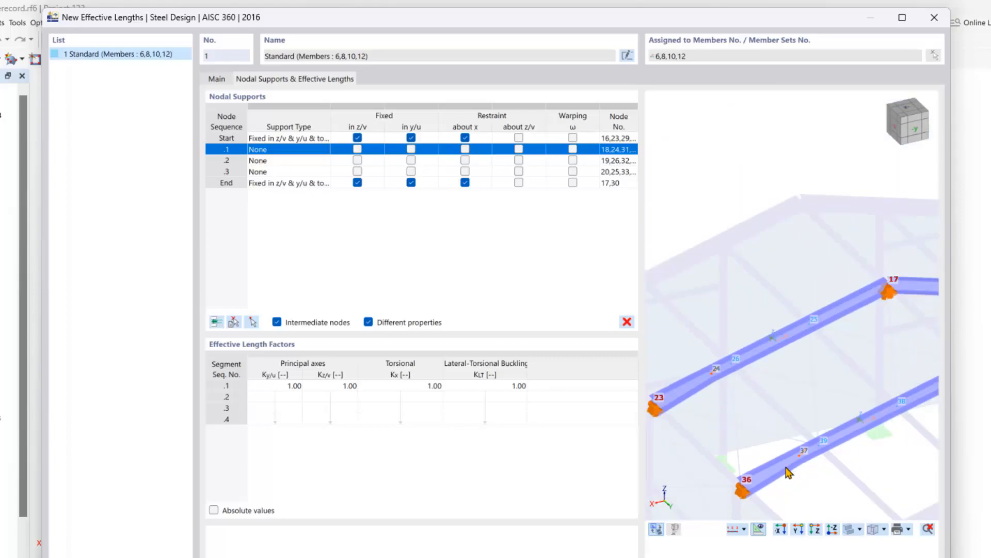
{"action": "left_click", "coordinate": [226, 160]}
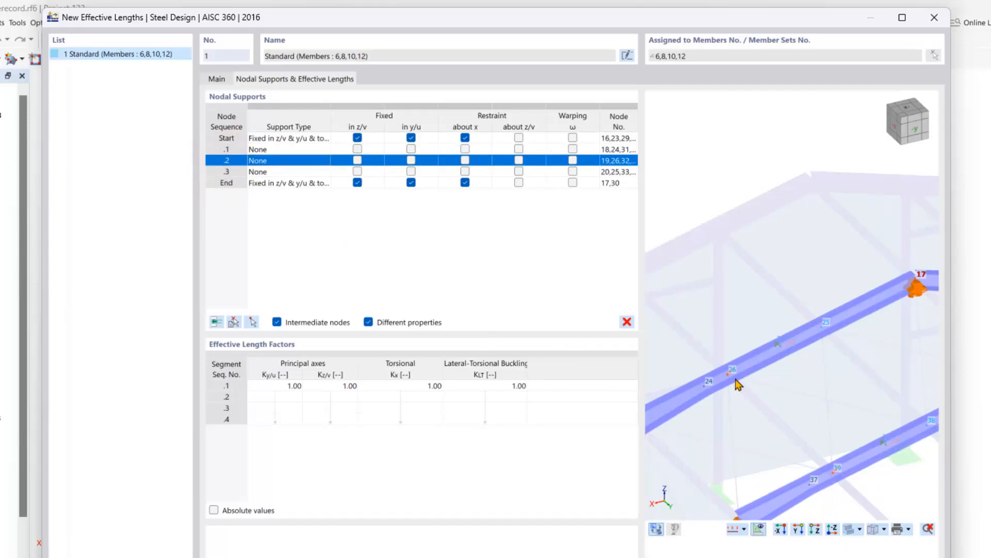
{"action": "left_click", "coordinate": [411, 160]}
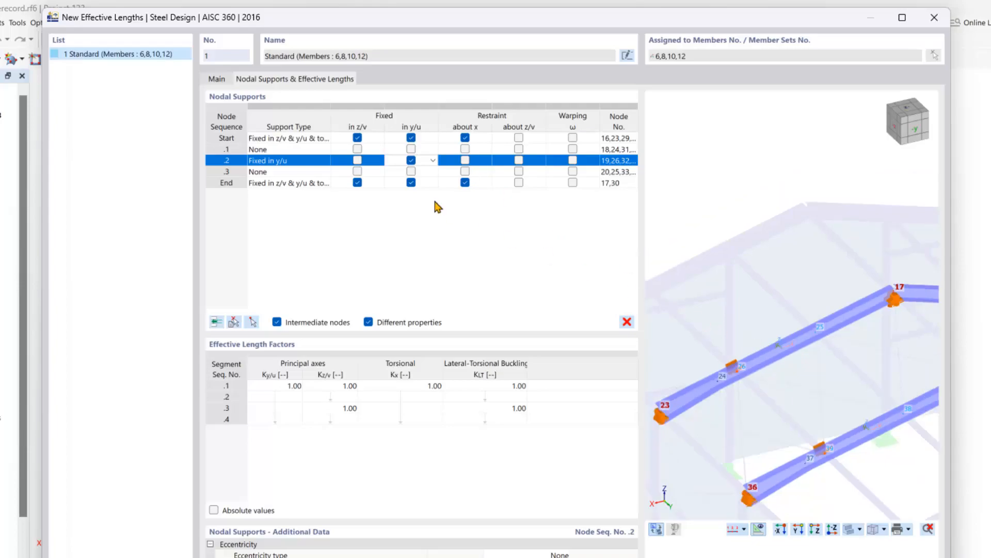
{"action": "left_click", "coordinate": [411, 171]}
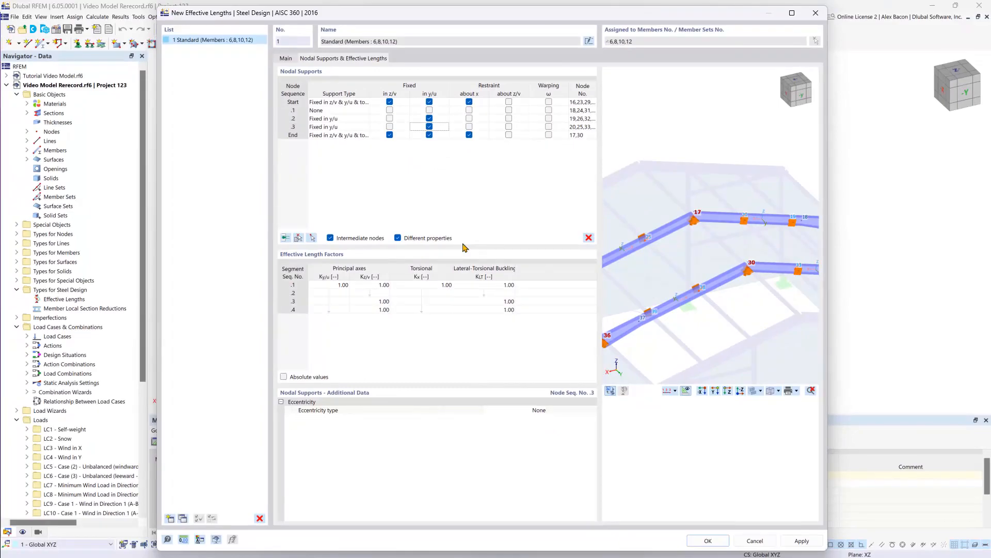
{"action": "left_click", "coordinate": [325, 321]}
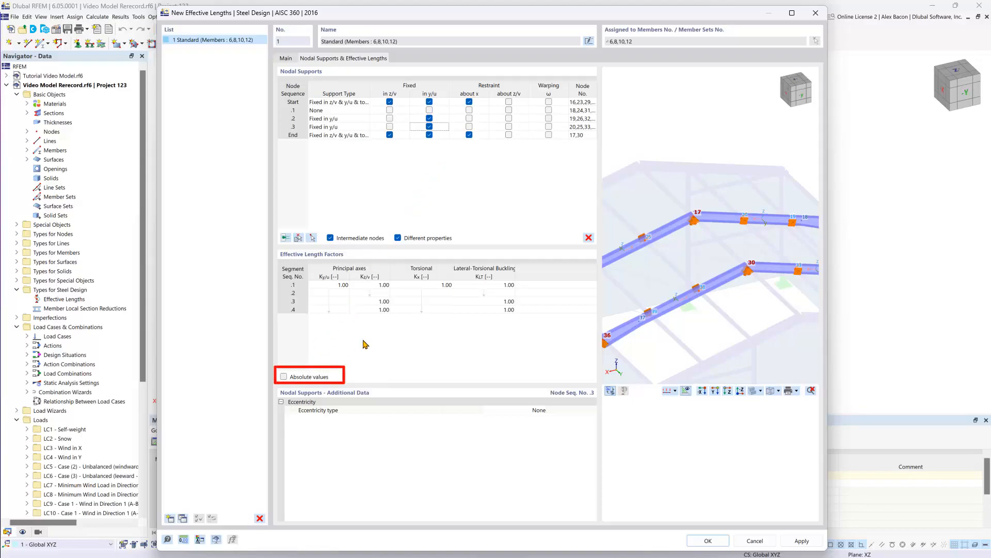
{"action": "left_click", "coordinate": [477, 358]}
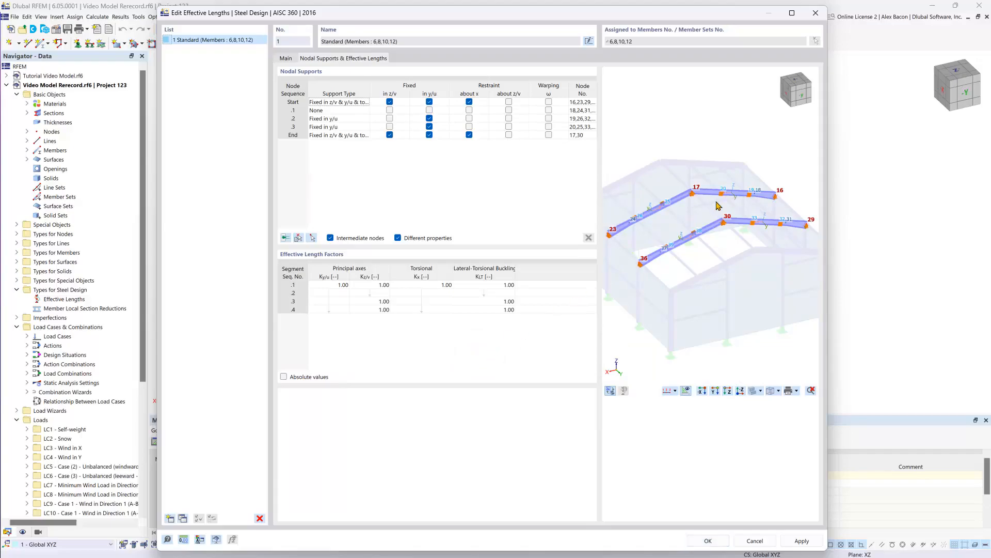
{"action": "left_click", "coordinate": [709, 485]}
{"action": "left_click", "coordinate": [708, 539]}
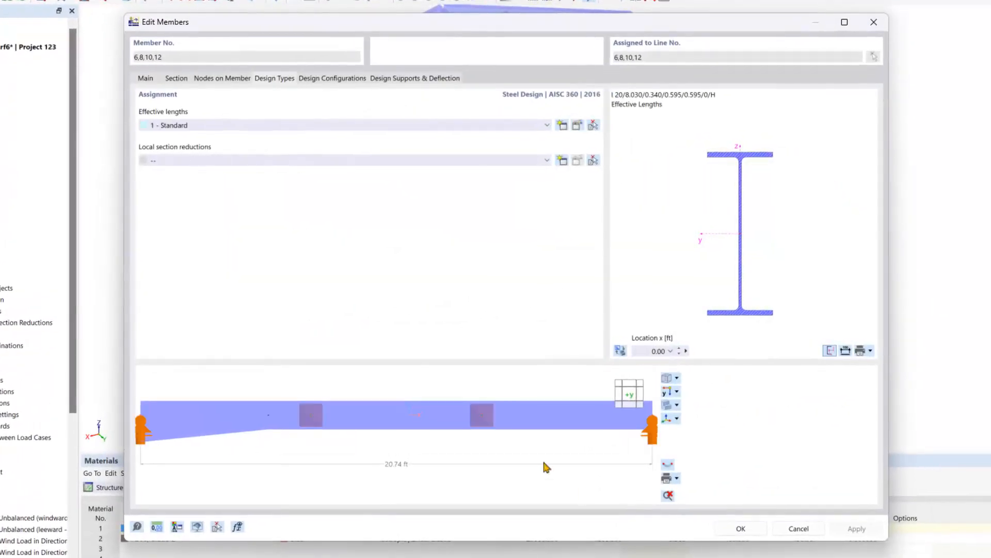
- Check the rafters' support preview, design configurations, and design supports and deflection settings, and accept the member changes
{"action": "middle_click_drag", "start_coordinate": [484, 419], "coordinate": [413, 421], "text": "ctrl"}
{"action": "scroll", "coordinate": [458, 412], "scroll_direction": "down", "scroll_amount": 1}
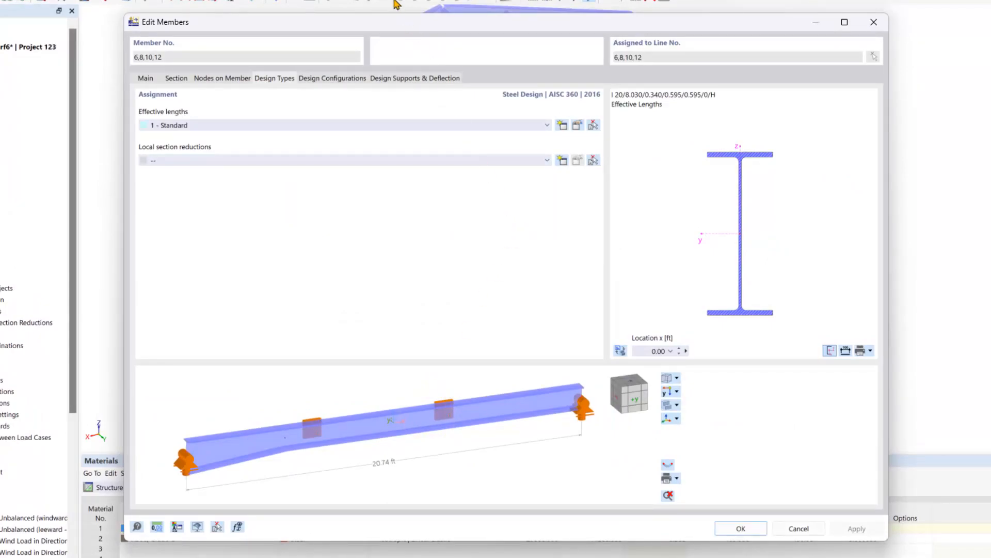
{"action": "left_click", "coordinate": [355, 80]}
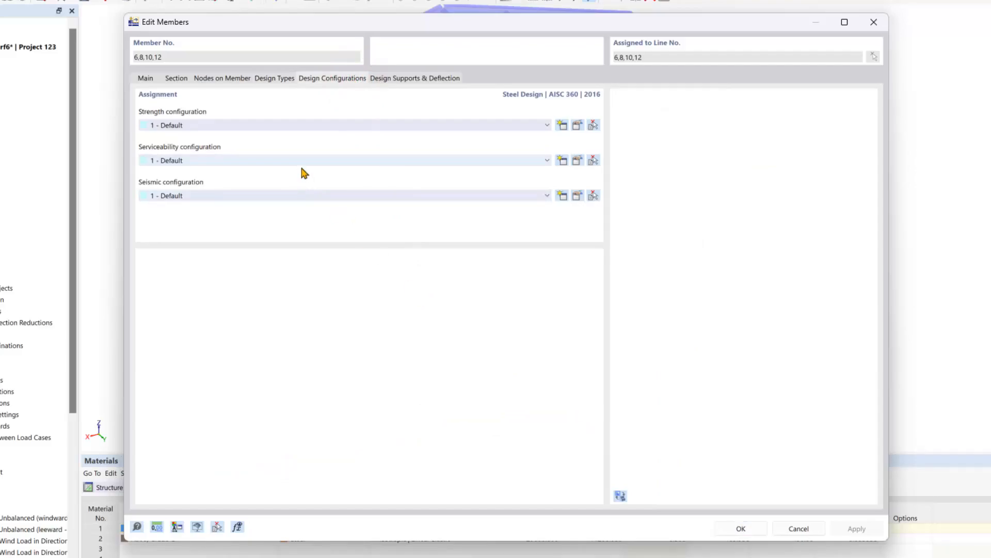
{"action": "left_click", "coordinate": [547, 161]}
{"action": "left_click", "coordinate": [548, 161]}
{"action": "left_click", "coordinate": [548, 160]}
{"action": "left_click", "coordinate": [548, 161]}
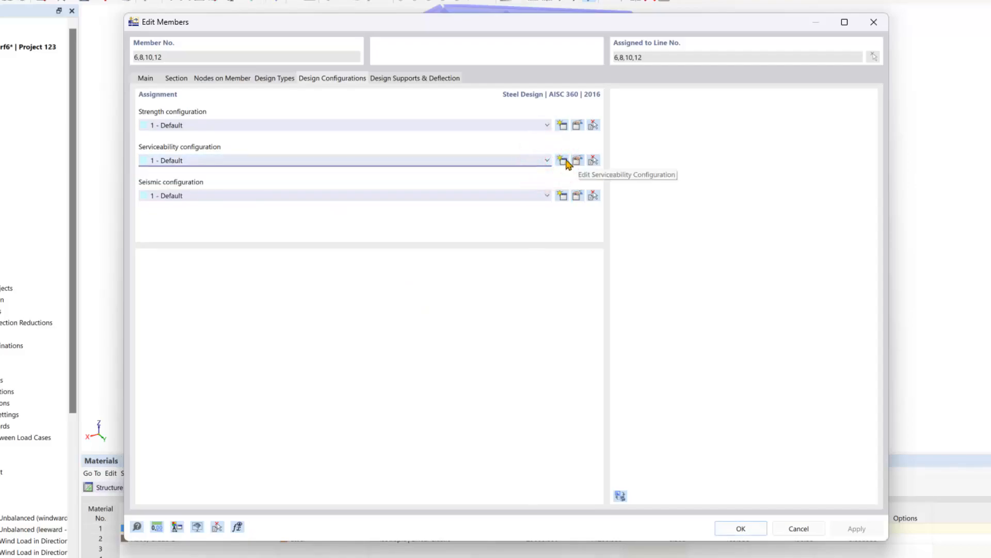
{"action": "left_click", "coordinate": [444, 78]}
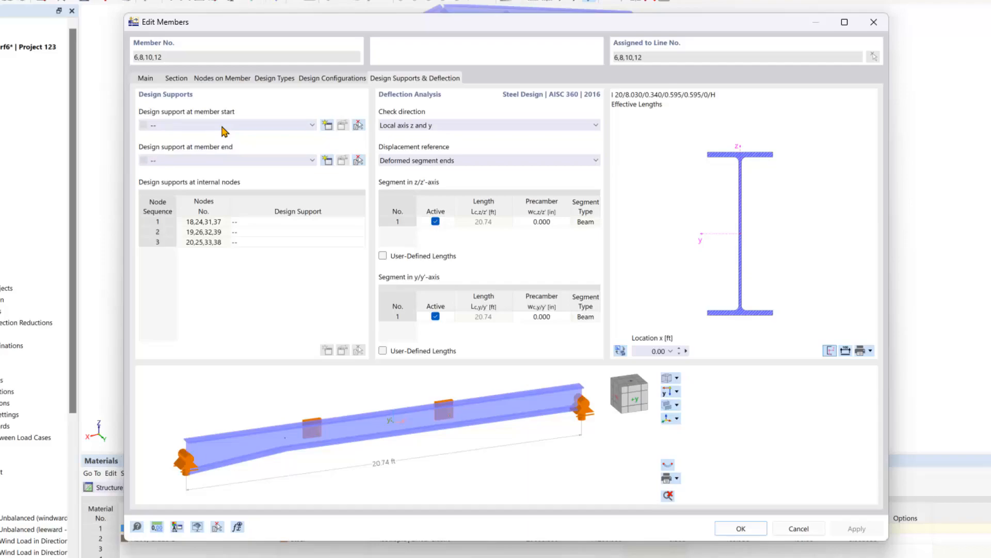
{"action": "left_click", "coordinate": [272, 328]}
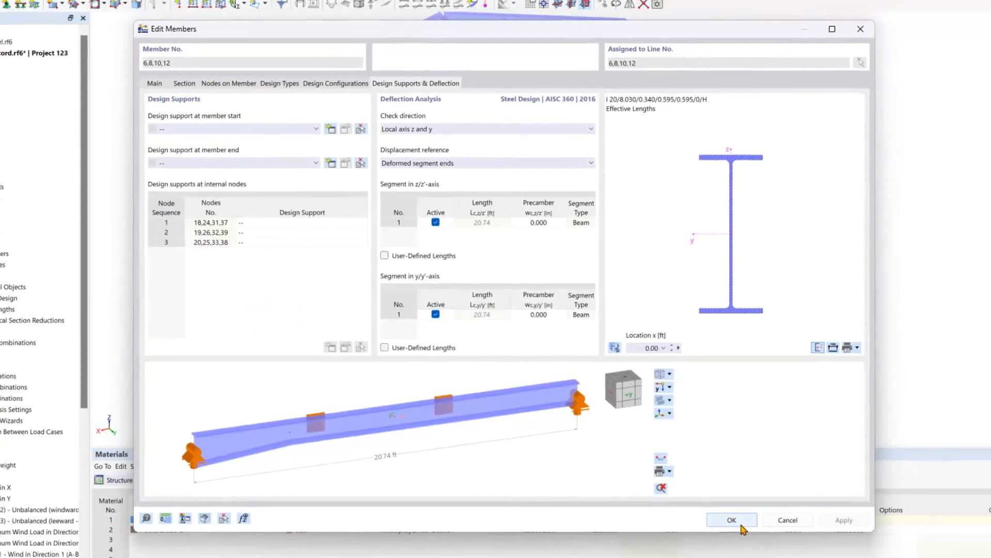
{"action": "left_click", "coordinate": [741, 528]}
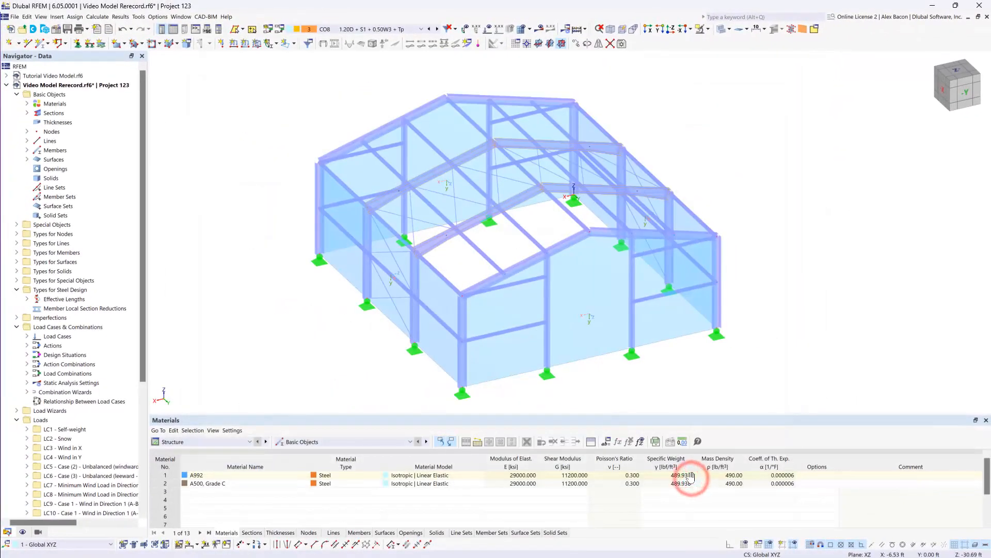
- Select the four corner columns of the building and open them together for editing
{"action": "left_click", "coordinate": [304, 328]}
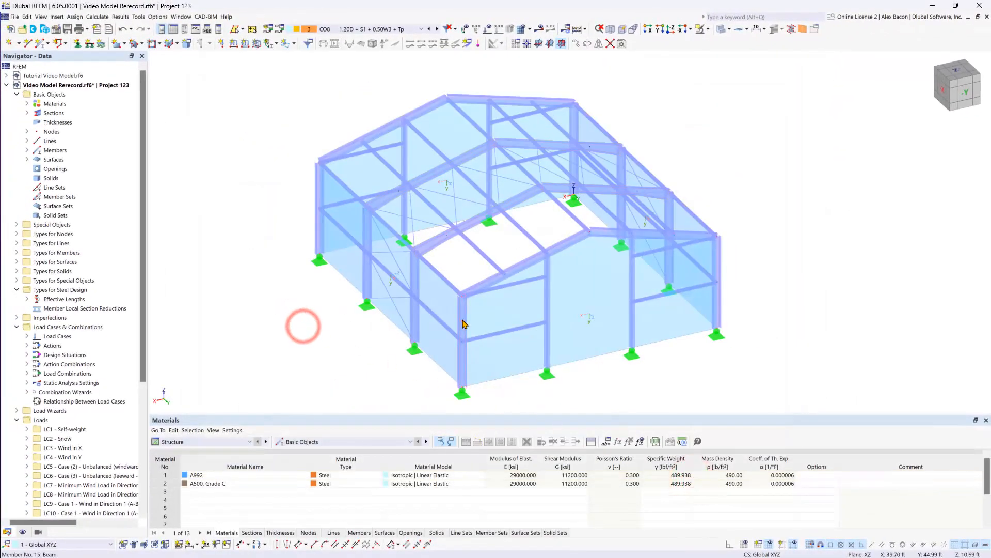
{"action": "left_click", "coordinate": [719, 260]}
{"action": "left_click", "coordinate": [580, 117]}
{"action": "left_click", "coordinate": [624, 113]}
{"action": "left_click", "coordinate": [575, 120]}
{"action": "left_click", "coordinate": [715, 261]}
{"action": "left_click", "coordinate": [464, 313]}
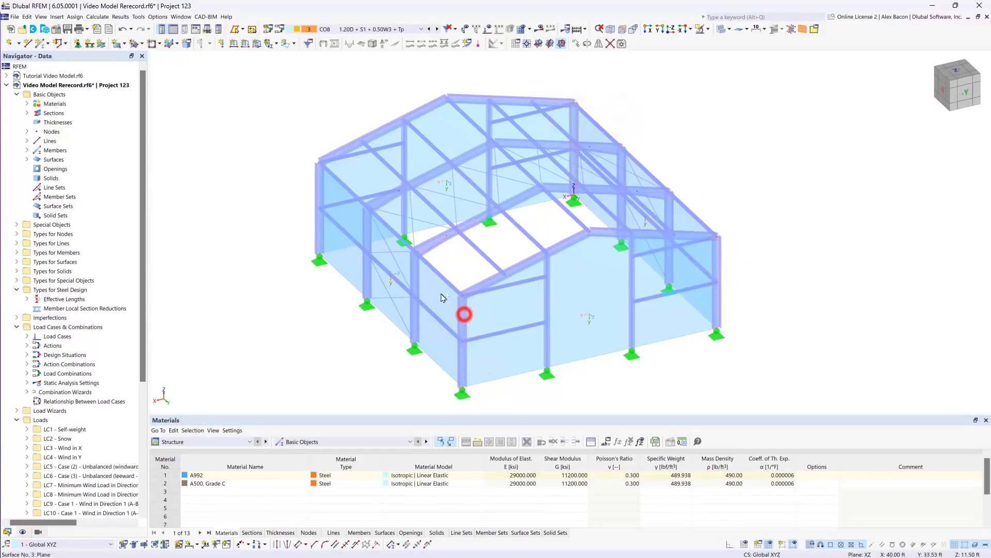
{"action": "double_click", "coordinate": [319, 184]}
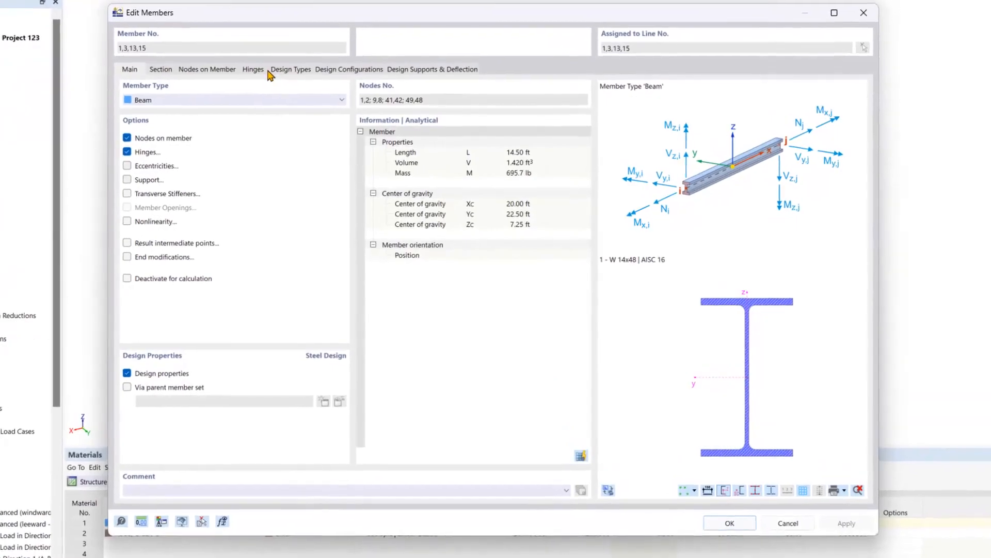
- Create a new effective lengths definition for the corner columns with the elastic critical moment Mcr according to Chapter F
{"action": "left_click", "coordinate": [315, 112]}
{"action": "left_click", "coordinate": [272, 116]}
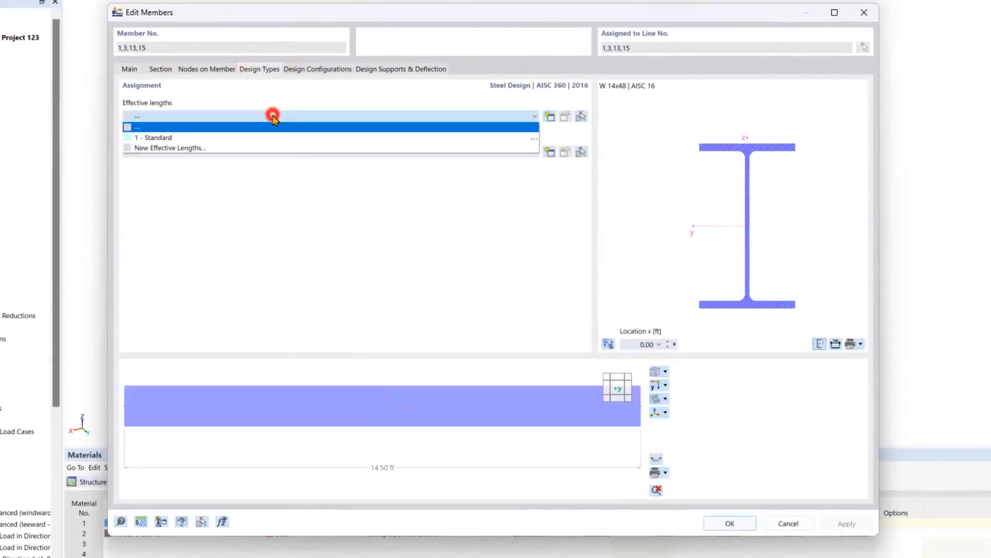
{"action": "left_click", "coordinate": [233, 148]}
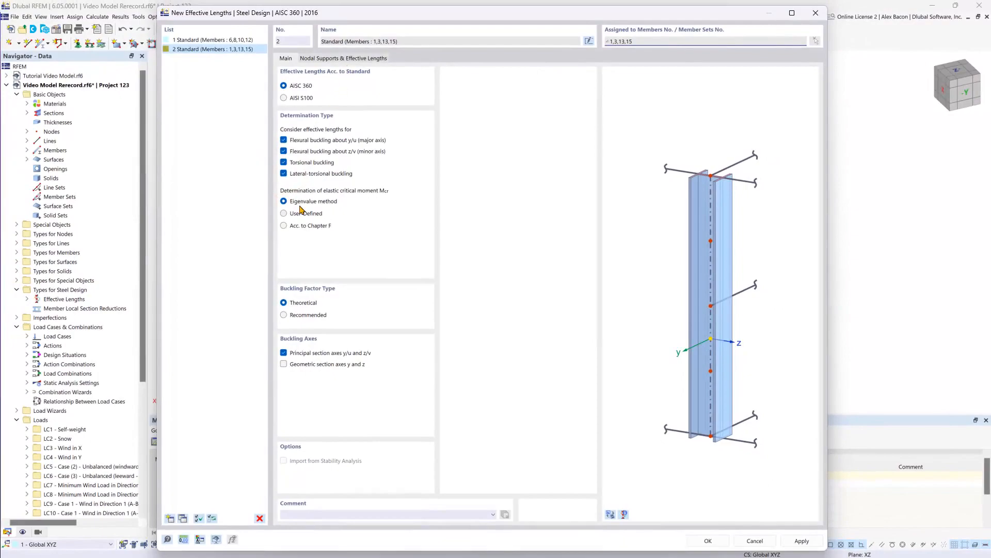
{"action": "left_click", "coordinate": [286, 225]}
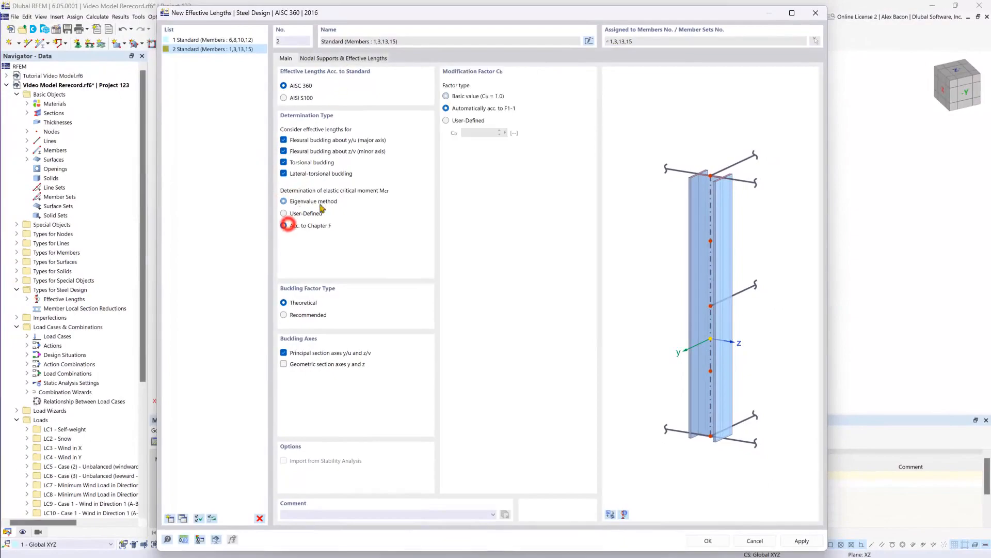
- Enable intermediate nodes in the corner columns' nodal supports and add one intermediate node between the start and end nodes
{"action": "left_click", "coordinate": [465, 109]}
{"action": "left_click", "coordinate": [364, 58]}
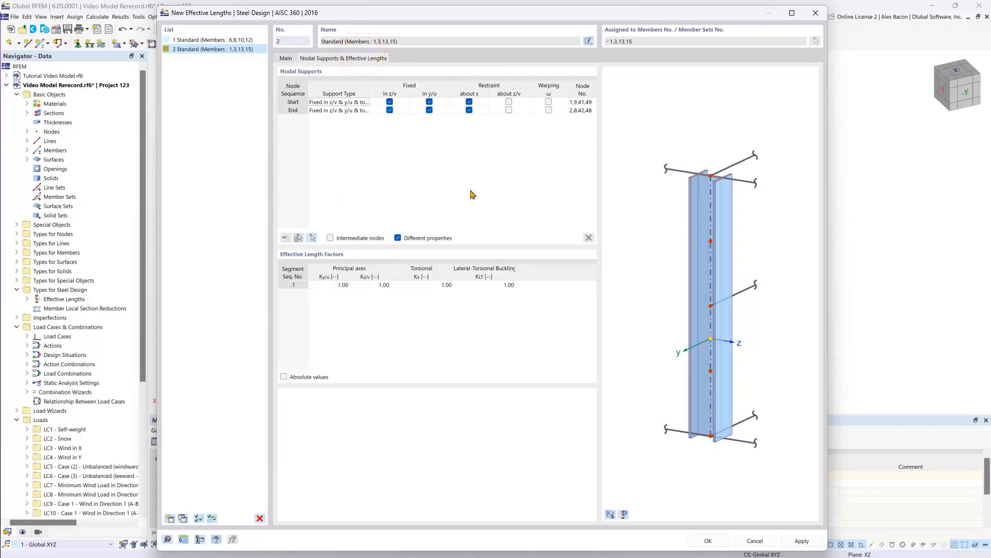
{"action": "left_click", "coordinate": [330, 238]}
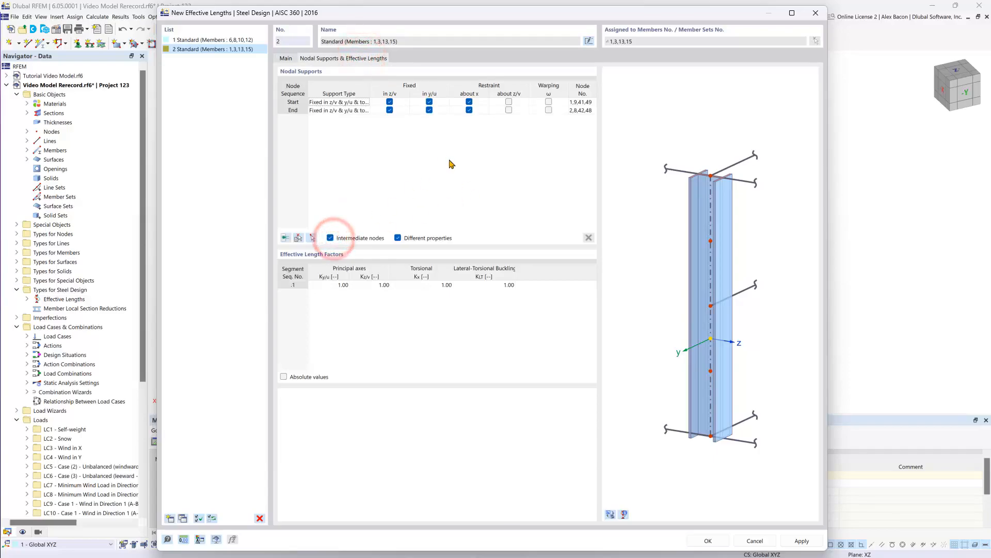
{"action": "left_click", "coordinate": [299, 237]}
{"action": "left_click", "coordinate": [412, 262]}
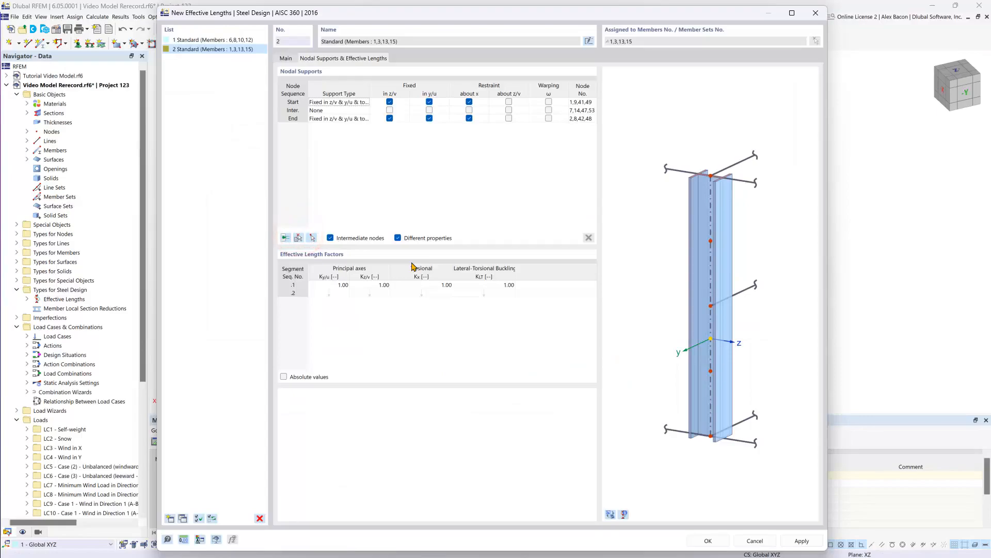
- Fix the corner columns' intermediate node in z/v and y/u using the full-model preview, and accept the effective lengths and member changes
{"action": "left_click", "coordinate": [611, 515]}
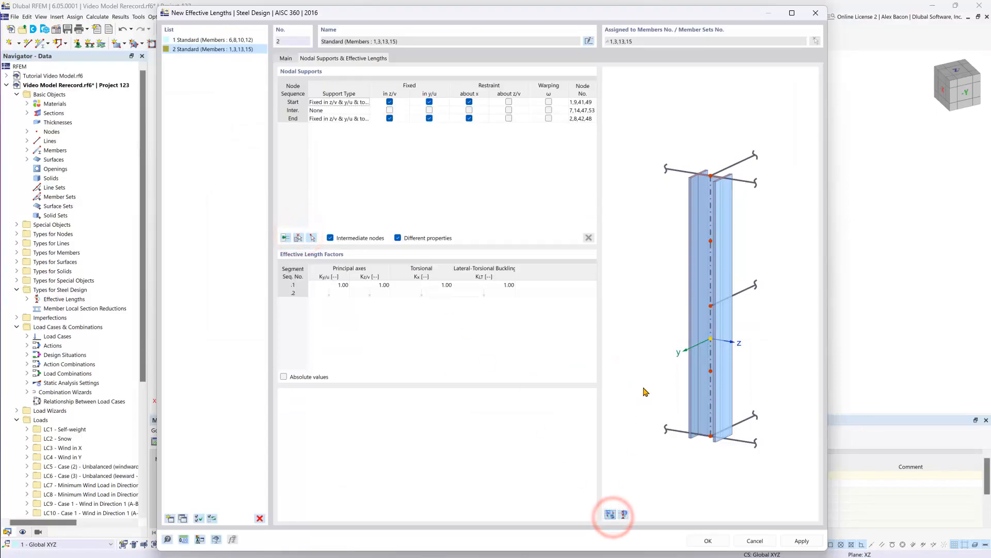
{"action": "left_click", "coordinate": [697, 330]}
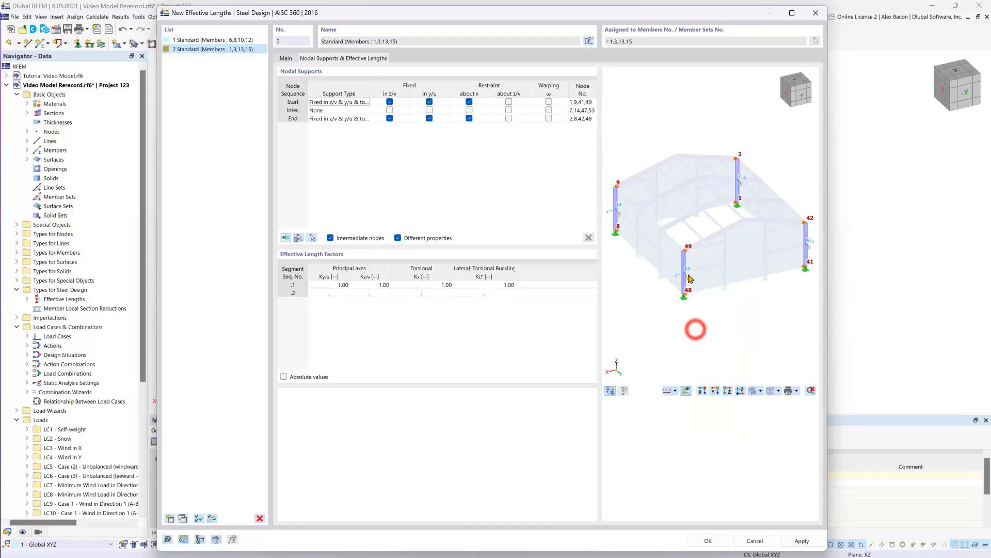
{"action": "scroll", "coordinate": [696, 320], "scroll_direction": "up", "scroll_amount": 4}
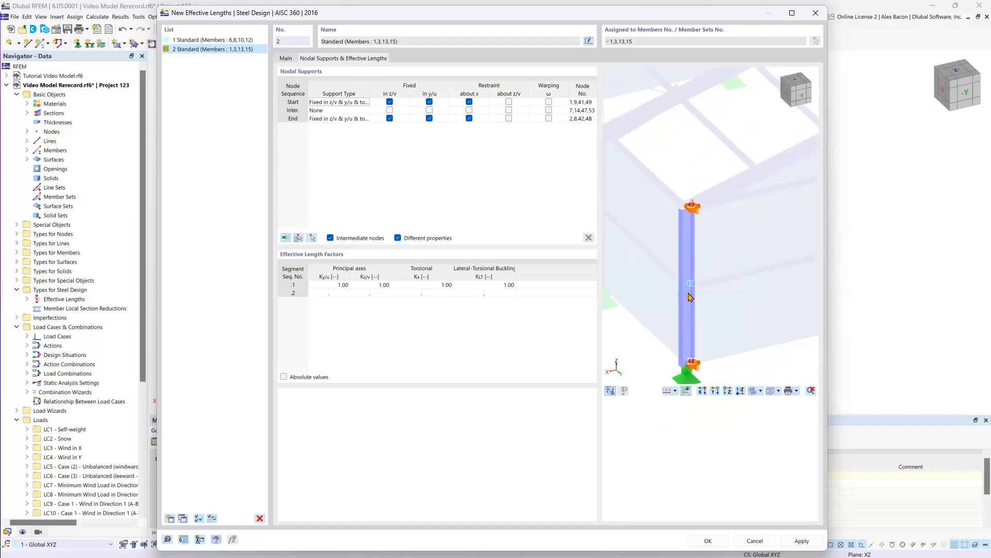
{"action": "scroll", "coordinate": [690, 297], "scroll_direction": "up", "scroll_amount": 2}
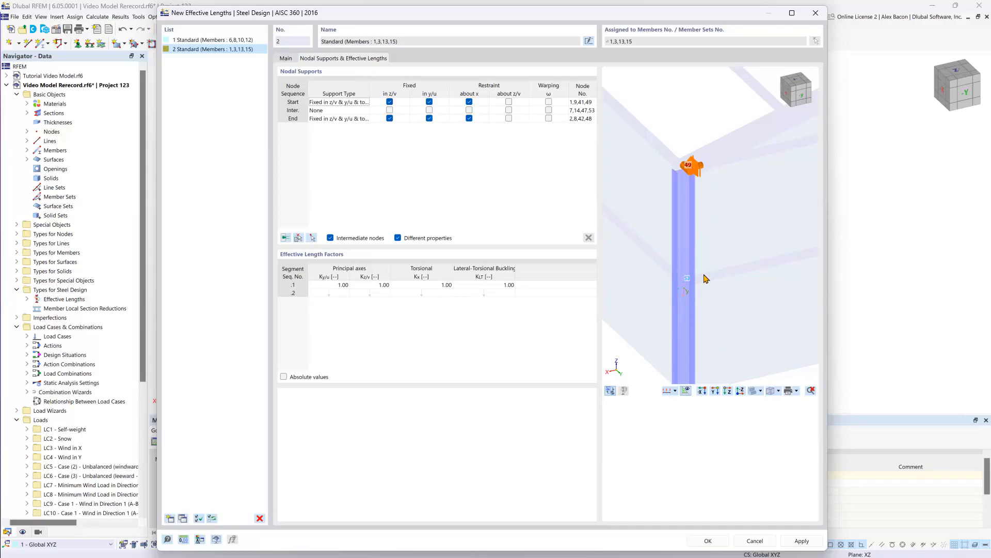
{"action": "left_click", "coordinate": [390, 110]}
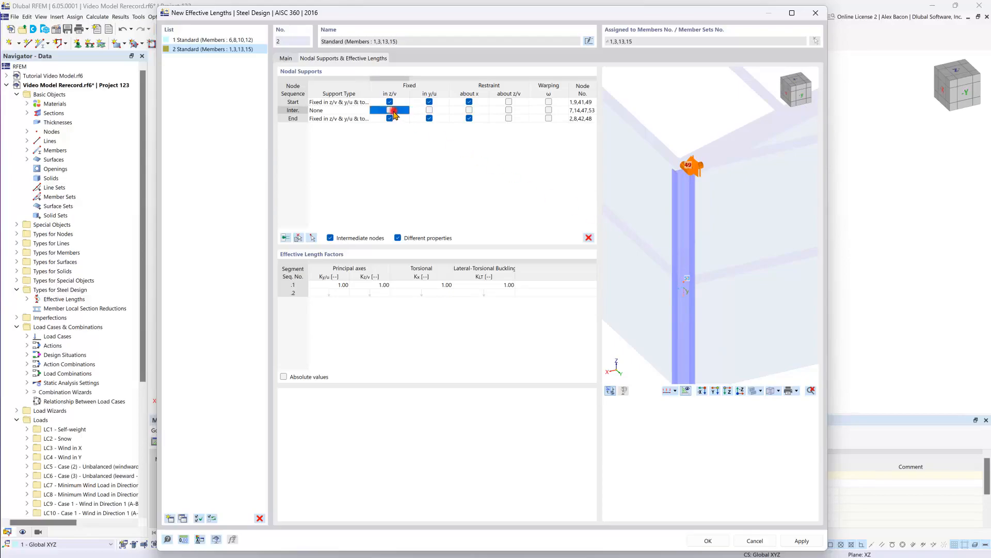
{"action": "left_click", "coordinate": [429, 110]}
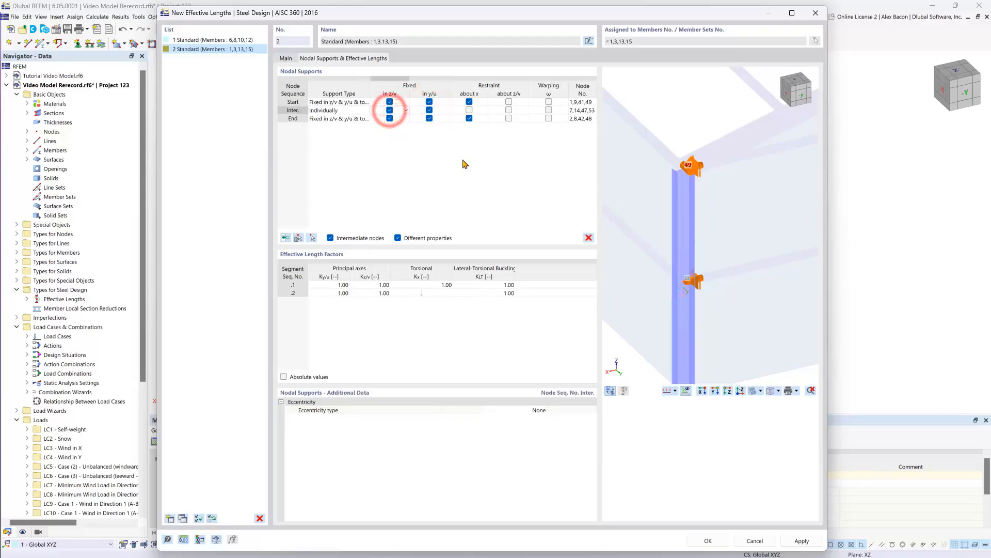
{"action": "left_click", "coordinate": [710, 541]}
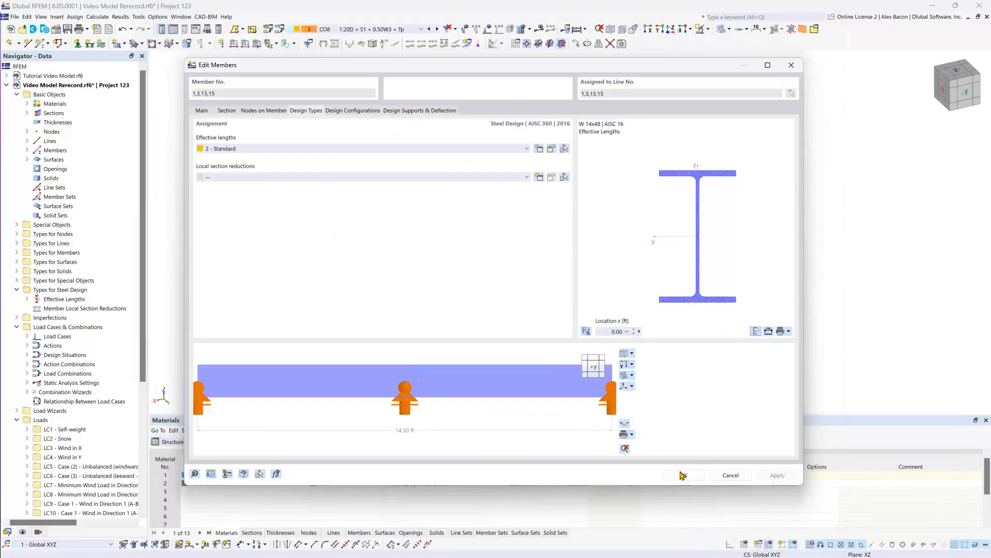
{"action": "left_click", "coordinate": [682, 475]}
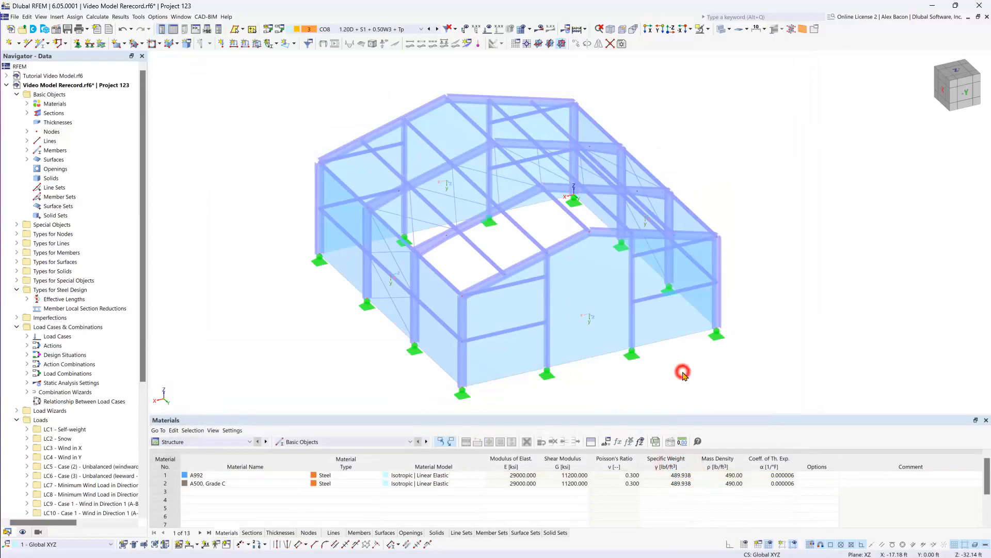
{"action": "scroll", "coordinate": [682, 372], "scroll_direction": "up", "scroll_amount": 1}
{"action": "mouse_move", "coordinate": [695, 384]}
{"action": "middle_mouse_down"}
{"action": "mouse_move", "coordinate": [677, 364]}
{"action": "mouse_move", "coordinate": [683, 371]}
{"action": "middle_mouse_up"}
{"action": "scroll", "coordinate": [682, 372], "scroll_direction": "down", "scroll_amount": 1}
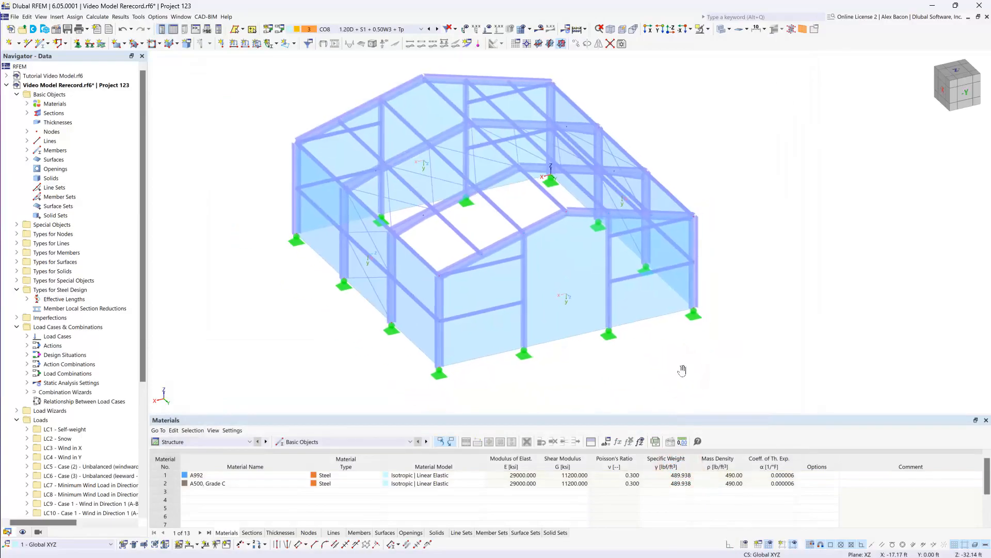